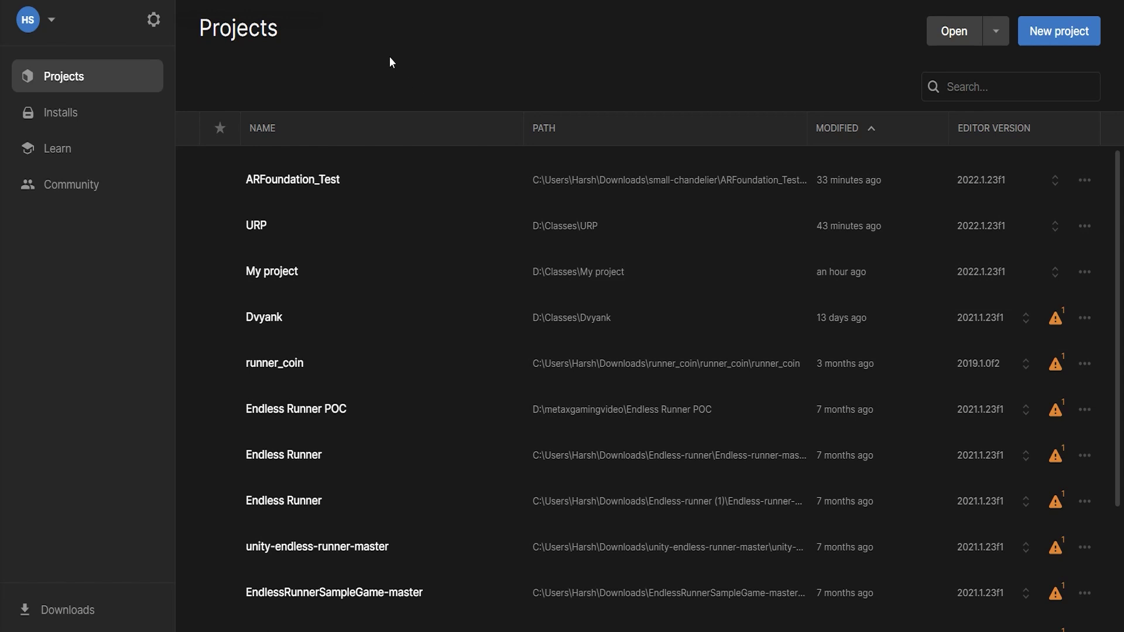
- Begin a new 3D project, then check the installed editor versions and return to Projects
{"action": "left_click", "coordinate": [1058, 31]}
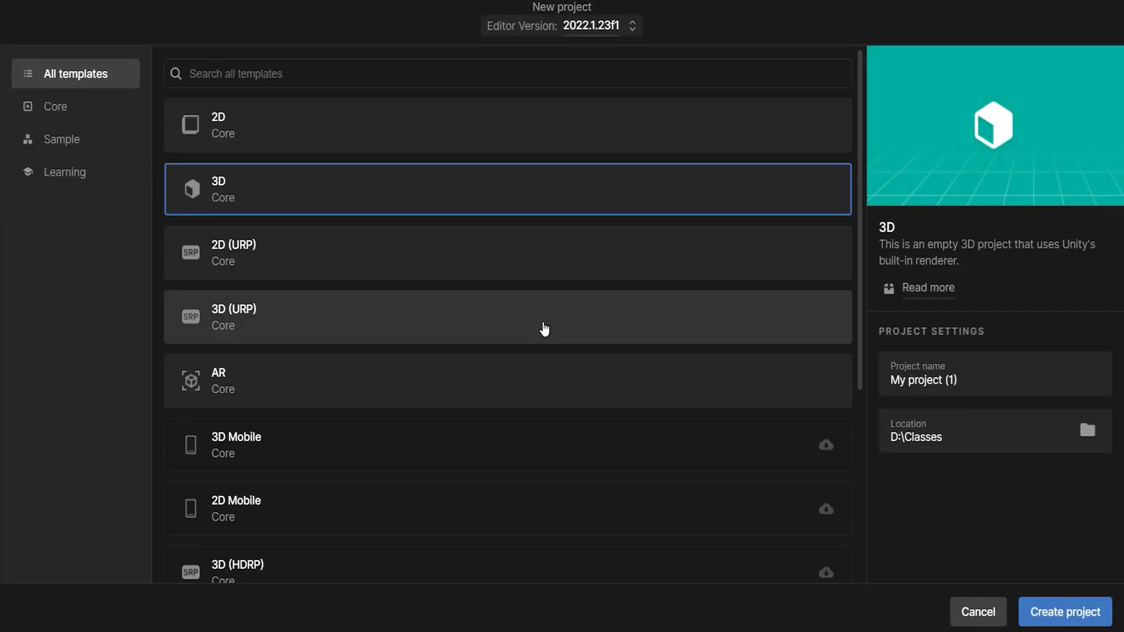
{"action": "scroll", "coordinate": [414, 480], "scroll_direction": "down", "scroll_amount": 1}
{"action": "scroll", "coordinate": [414, 481], "scroll_direction": "up", "scroll_amount": 1}
{"action": "left_click", "coordinate": [252, 325]}
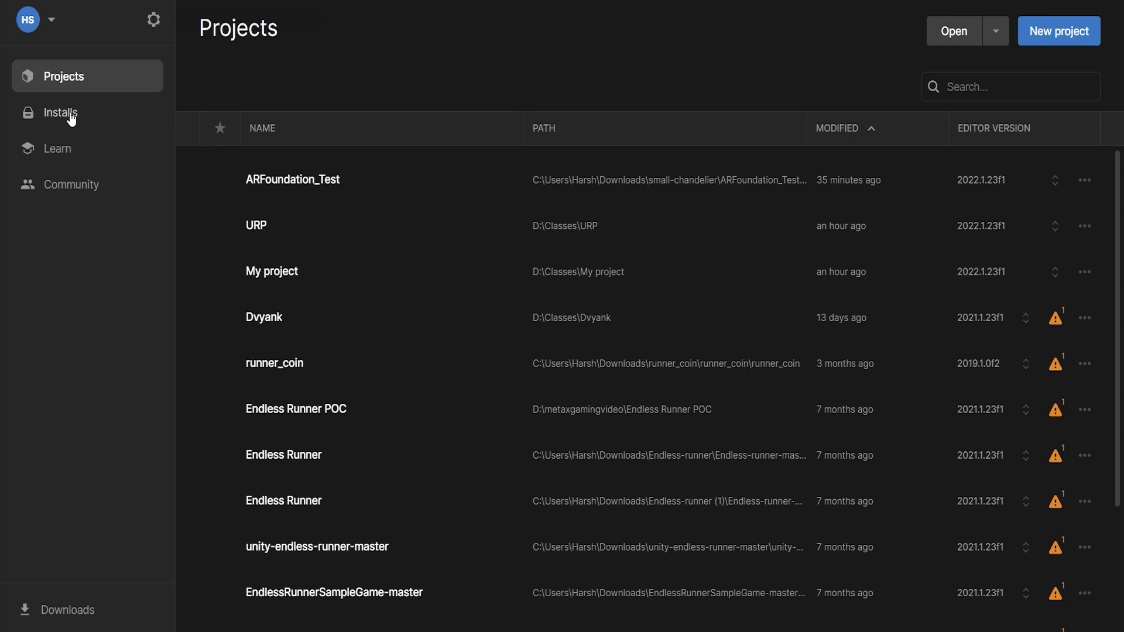
{"action": "left_click", "coordinate": [70, 117]}
{"action": "left_click", "coordinate": [66, 84]}
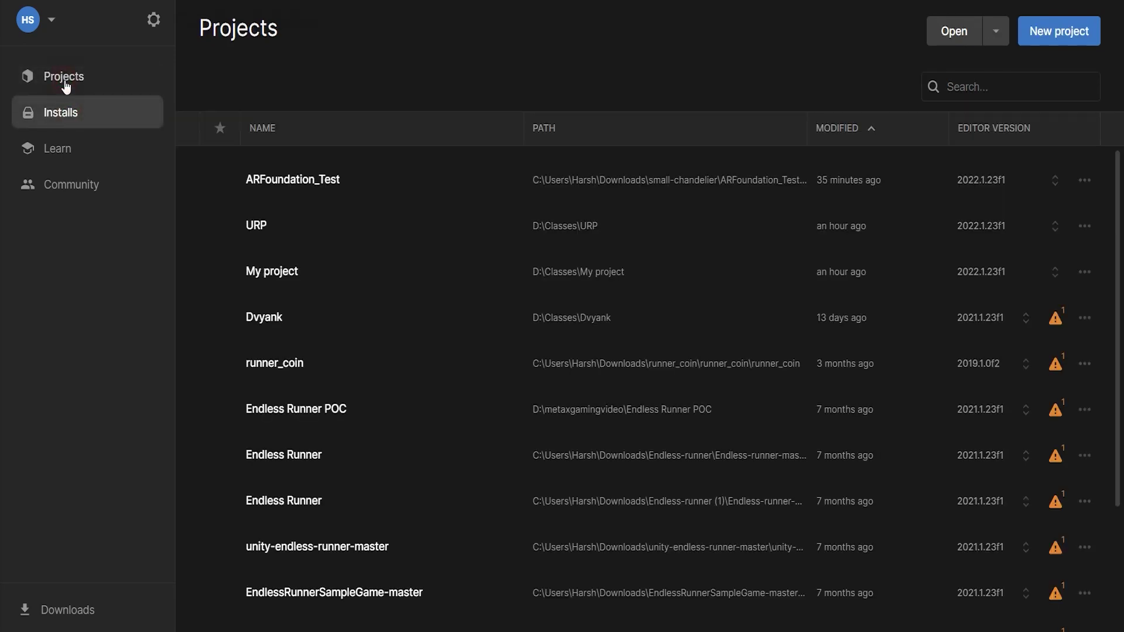
- Start the new project again and clear its default project name
{"action": "left_click", "coordinate": [1048, 39]}
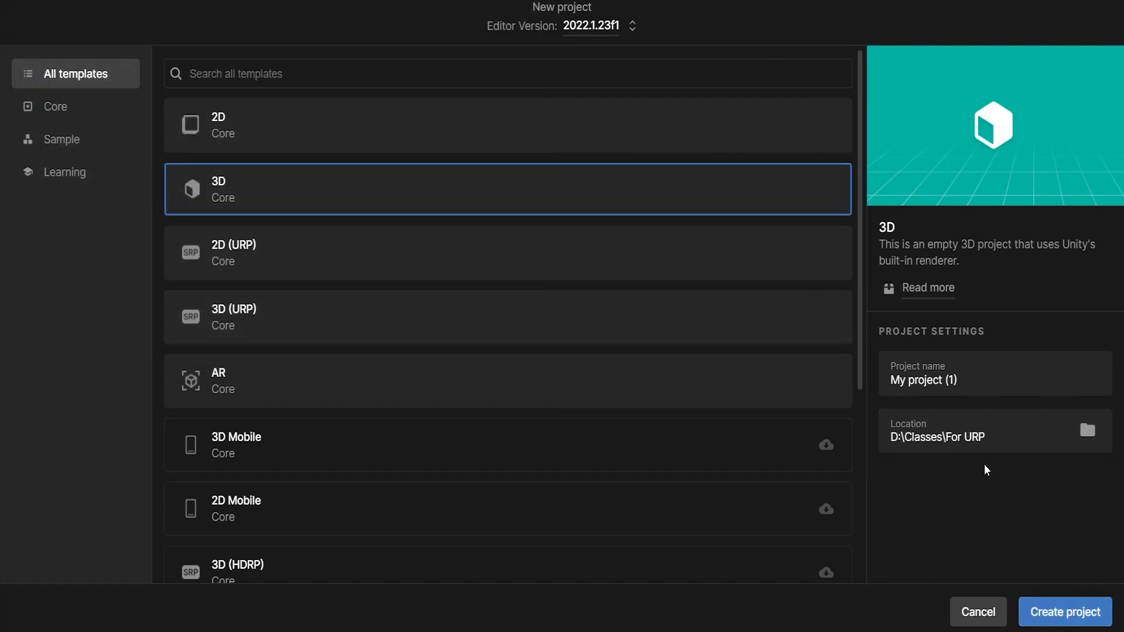
{"action": "left_click", "coordinate": [967, 382]}
{"action": "key", "text": "BackSpace"}
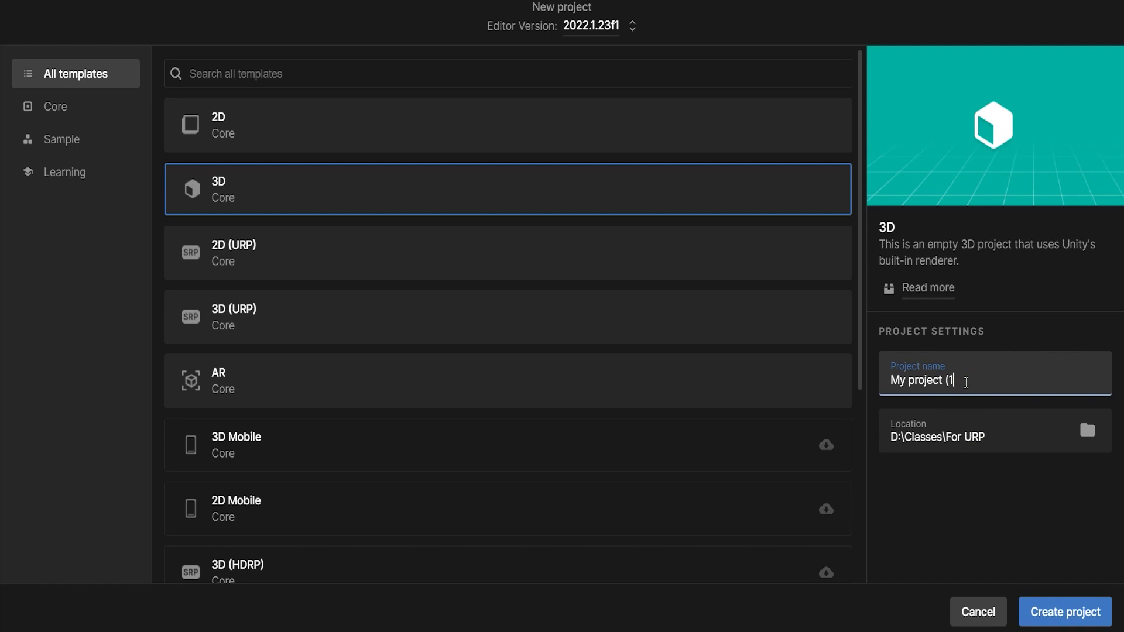
{"action": "key", "text": "BackSpace"}
{"action": "key", "text": "BackSpace"}
{"action": "key", "text": "BackSpace"}
{"action": "type", "text": "F"}
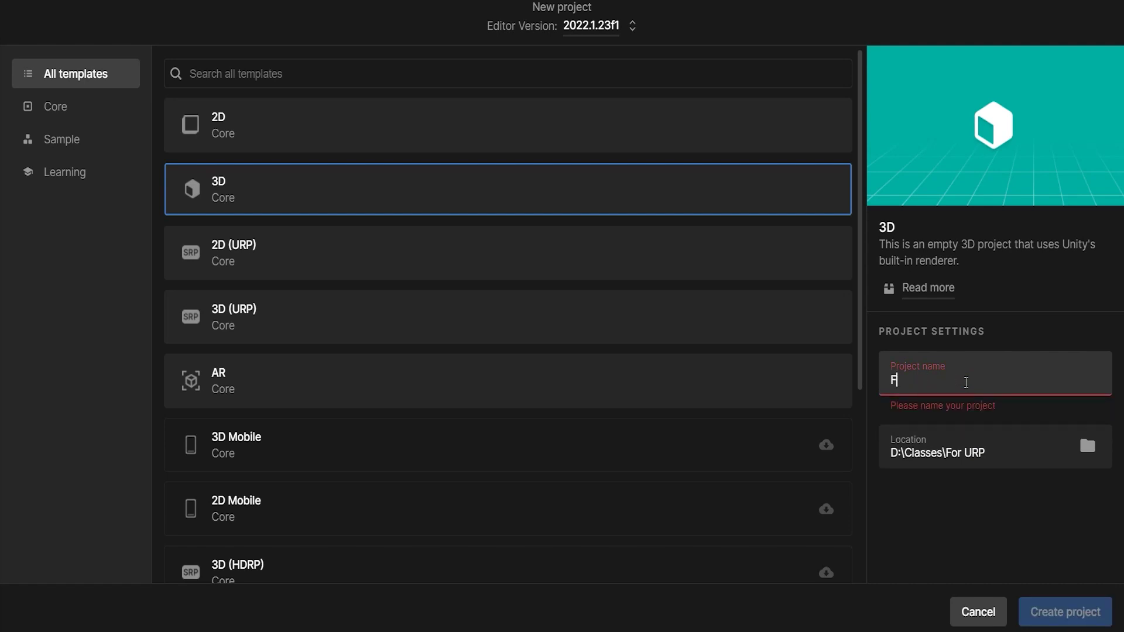
{"action": "type", "text": "or U"}
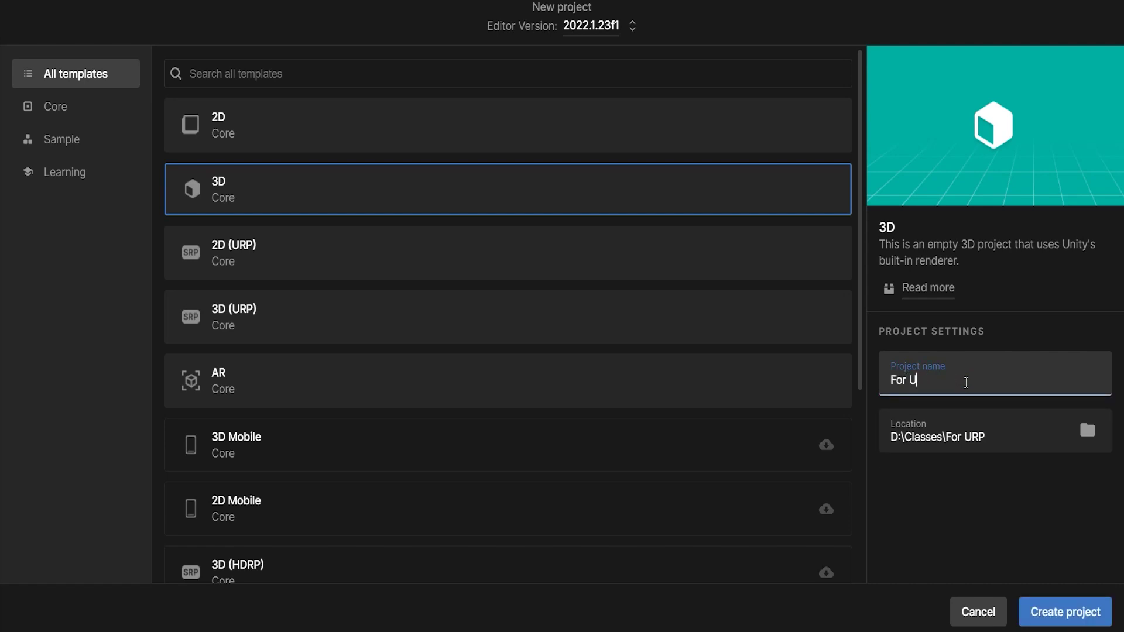
{"action": "type", "text": "RP"}
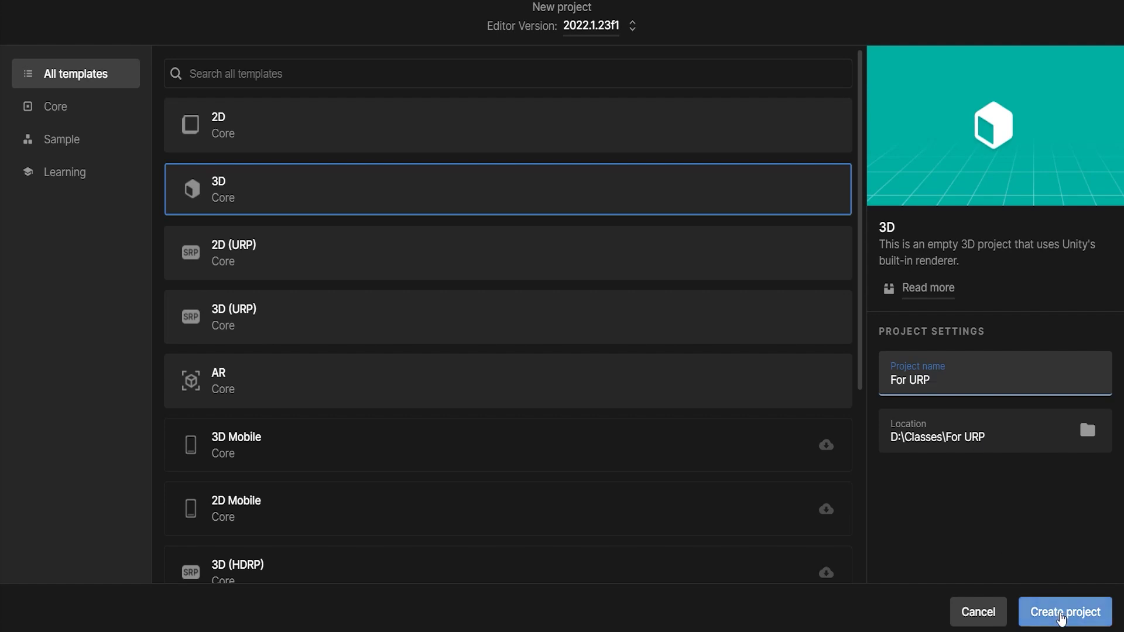
- Create the For URP project and let it open in the Unity 2022.1.23f1 editor
{"action": "left_click", "coordinate": [1062, 618]}
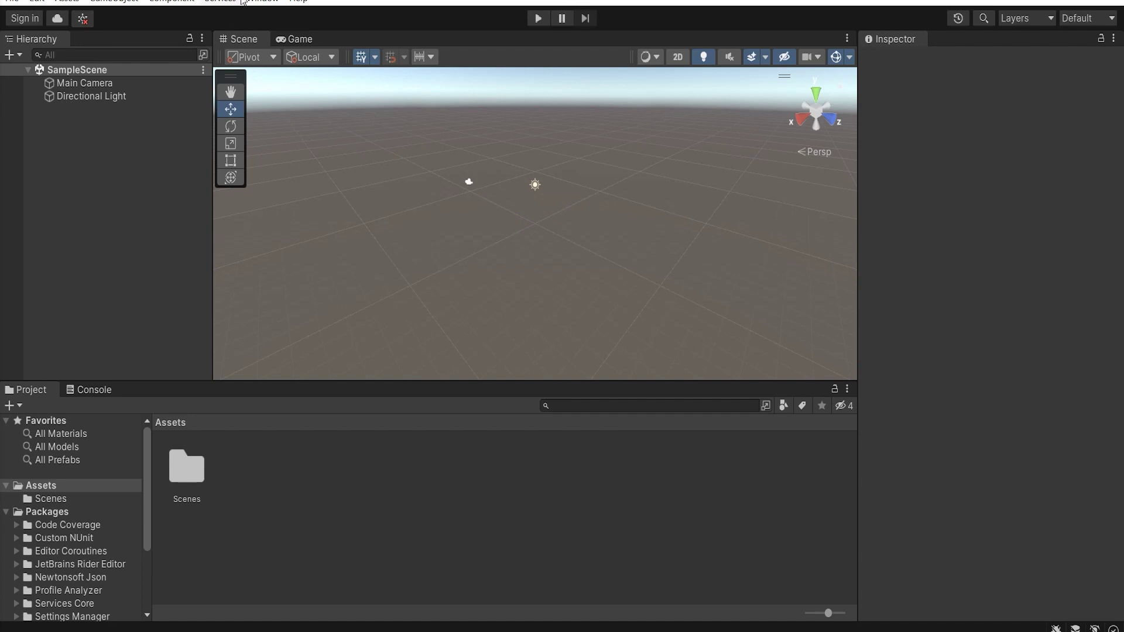
- Open the Package Manager from the Window menu
{"action": "left_click", "coordinate": [259, 2]}
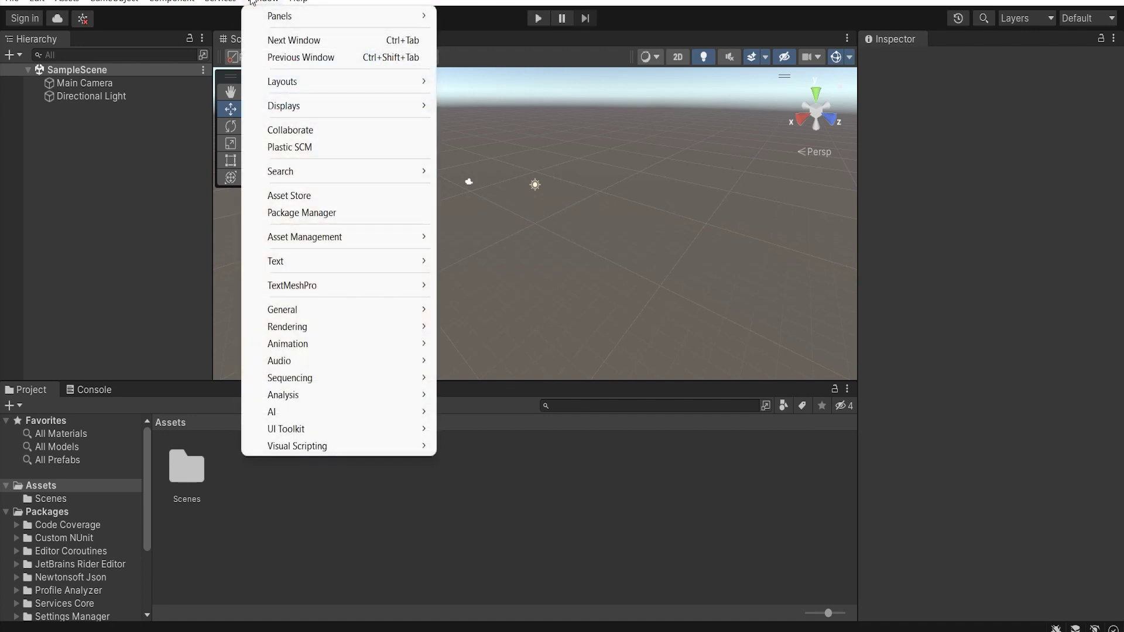
{"action": "left_click", "coordinate": [336, 213]}
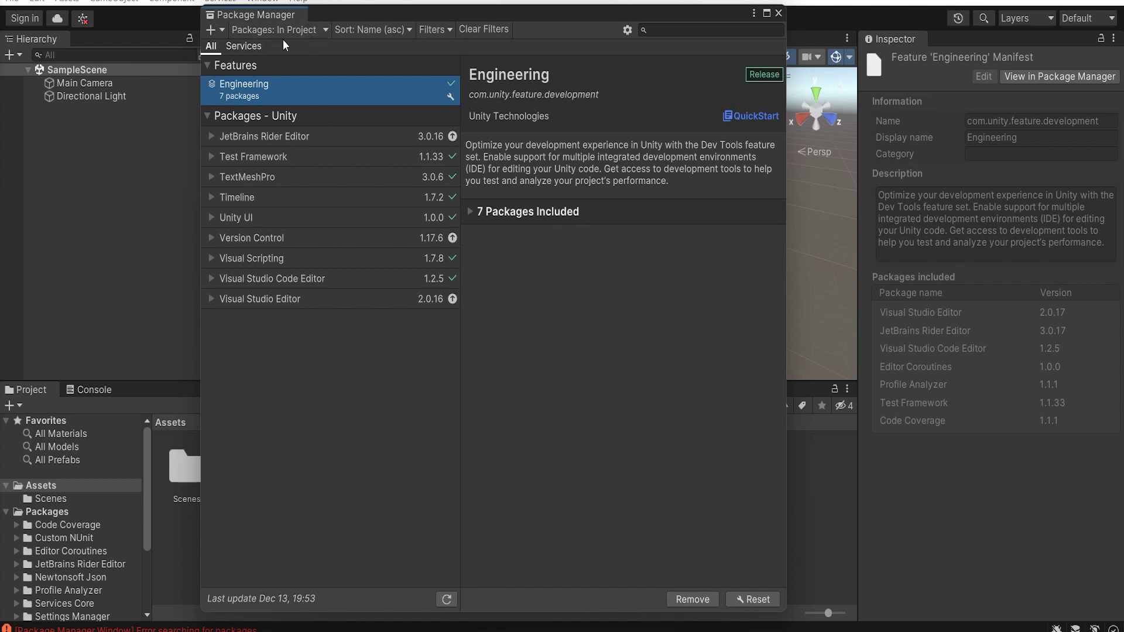
- List Unity Registry packages in the Package Manager to reach Universal RP
{"action": "left_click", "coordinate": [293, 28]}
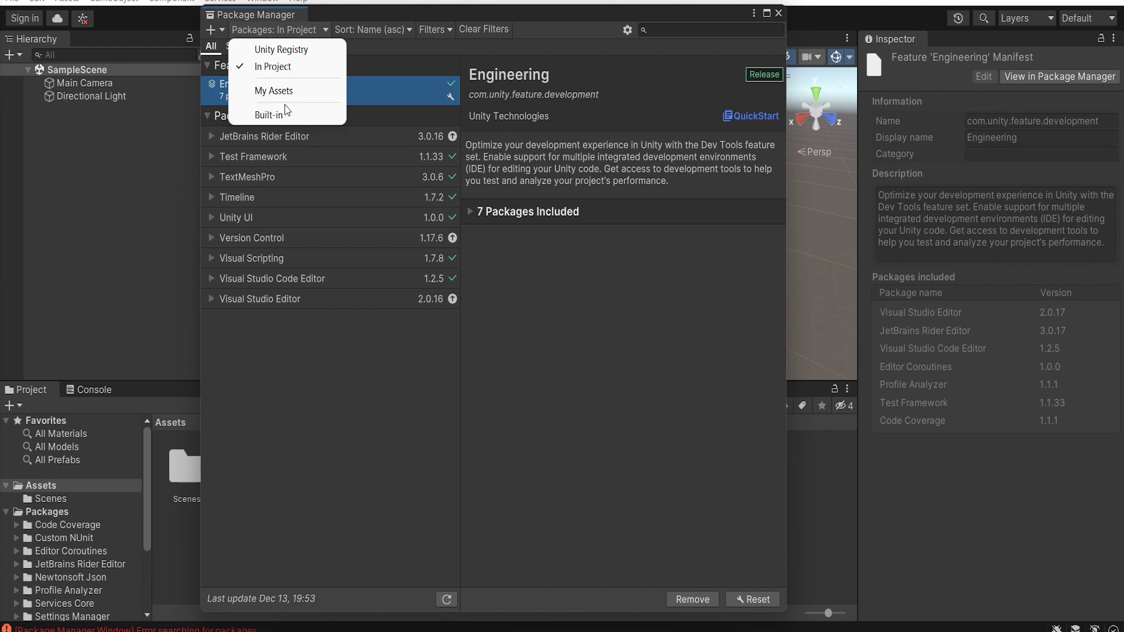
{"action": "left_click", "coordinate": [297, 48]}
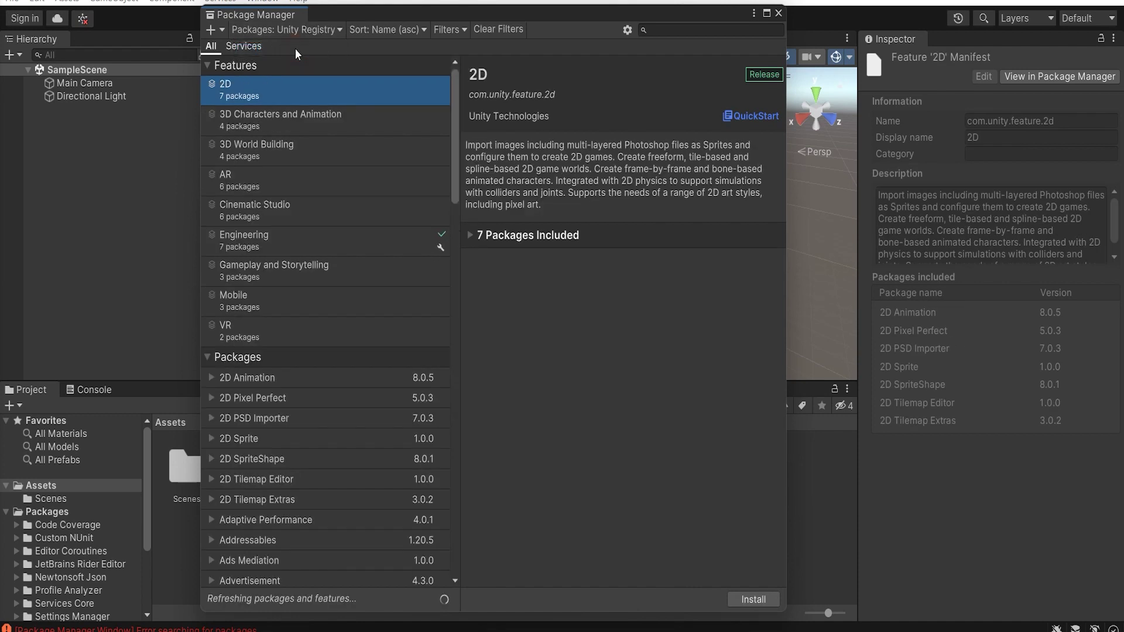
{"action": "scroll", "coordinate": [301, 429], "scroll_direction": "down", "scroll_amount": 10}
{"action": "scroll", "coordinate": [301, 430], "scroll_direction": "down", "scroll_amount": 10}
{"action": "scroll", "coordinate": [300, 430], "scroll_direction": "down", "scroll_amount": 10}
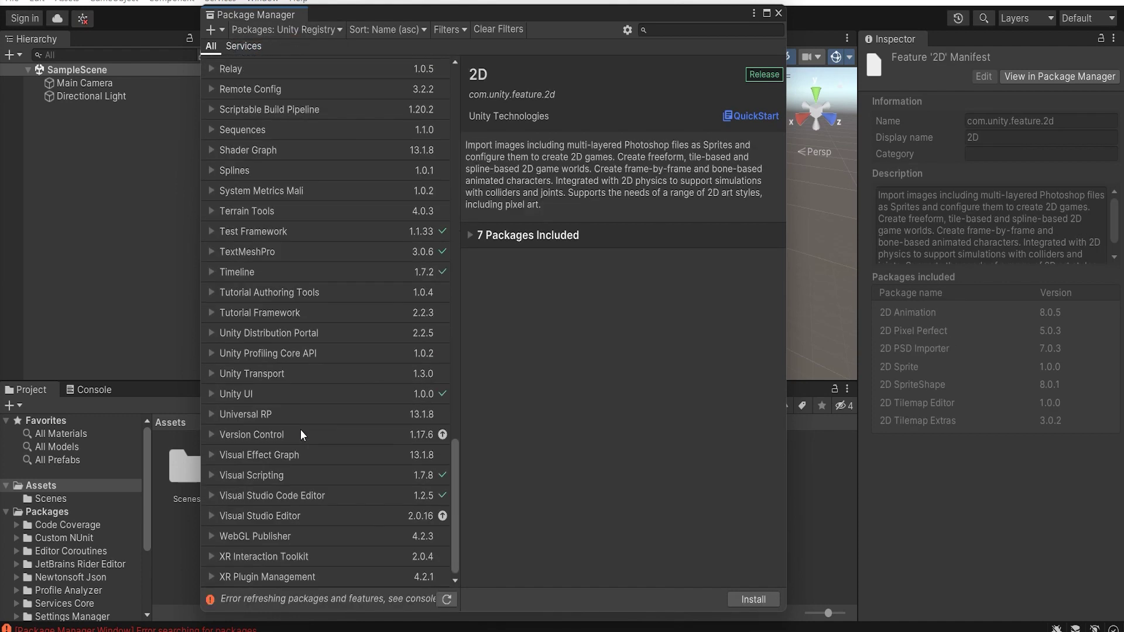
{"action": "scroll", "coordinate": [300, 429], "scroll_direction": "up", "scroll_amount": 8}
{"action": "scroll", "coordinate": [301, 437], "scroll_direction": "up", "scroll_amount": 8}
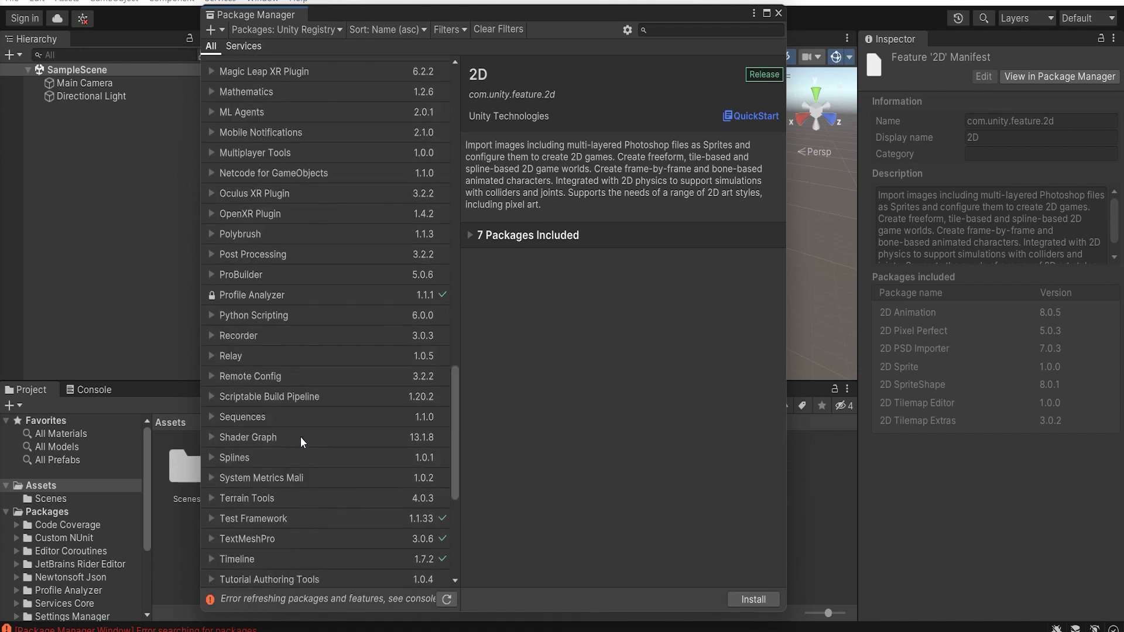
{"action": "scroll", "coordinate": [300, 436], "scroll_direction": "up", "scroll_amount": 8}
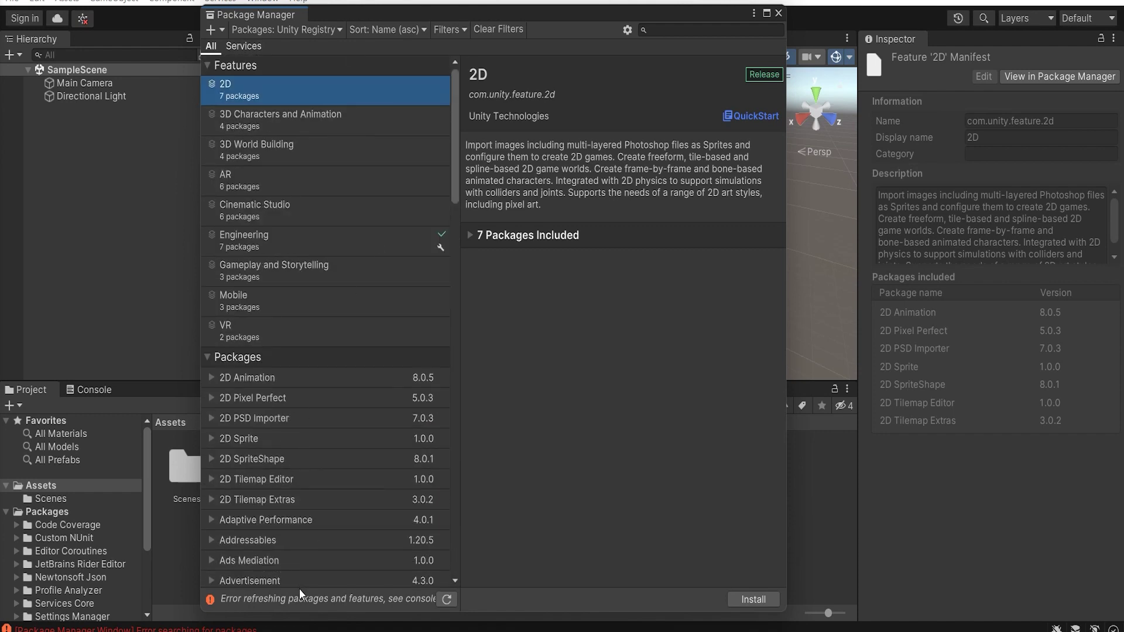
{"action": "scroll", "coordinate": [308, 520], "scroll_direction": "down", "scroll_amount": 10}
{"action": "scroll", "coordinate": [308, 520], "scroll_direction": "down", "scroll_amount": 3}
{"action": "type", "text": "uni"}
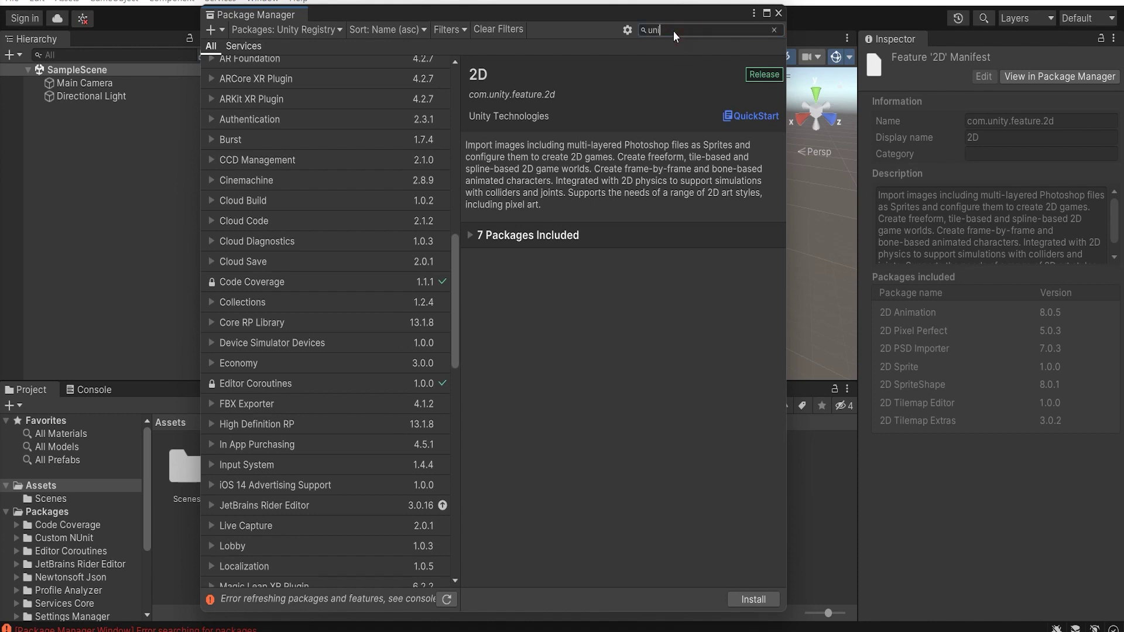
{"action": "type", "text": "versal"}
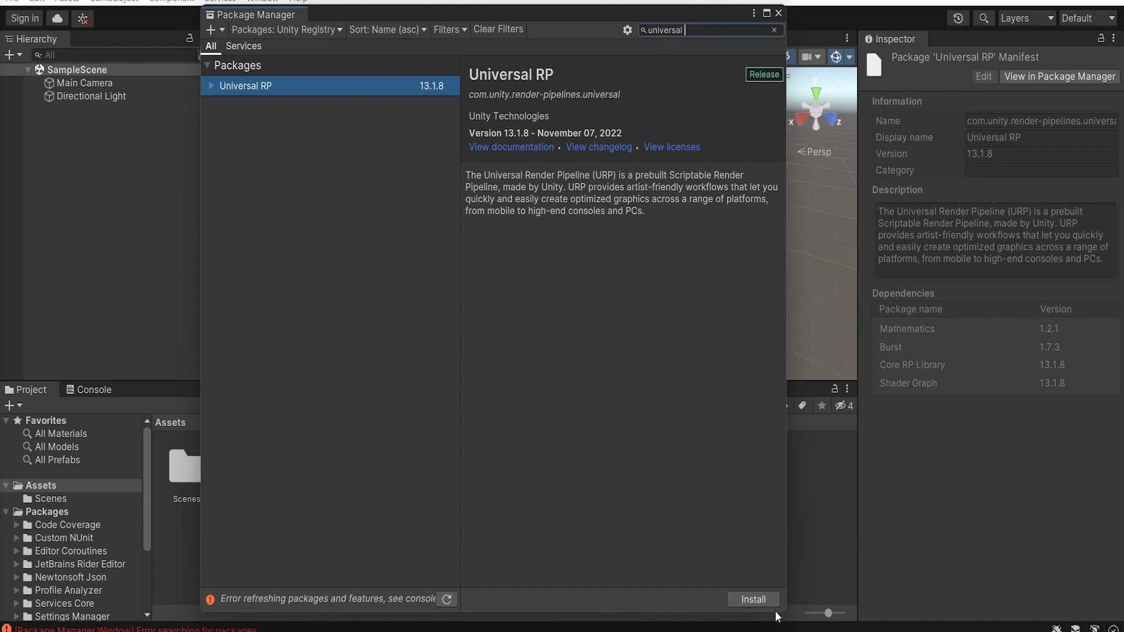
- Install Universal RP 13.1.8, refresh the list, and review its version entries
{"action": "left_click", "coordinate": [753, 598]}
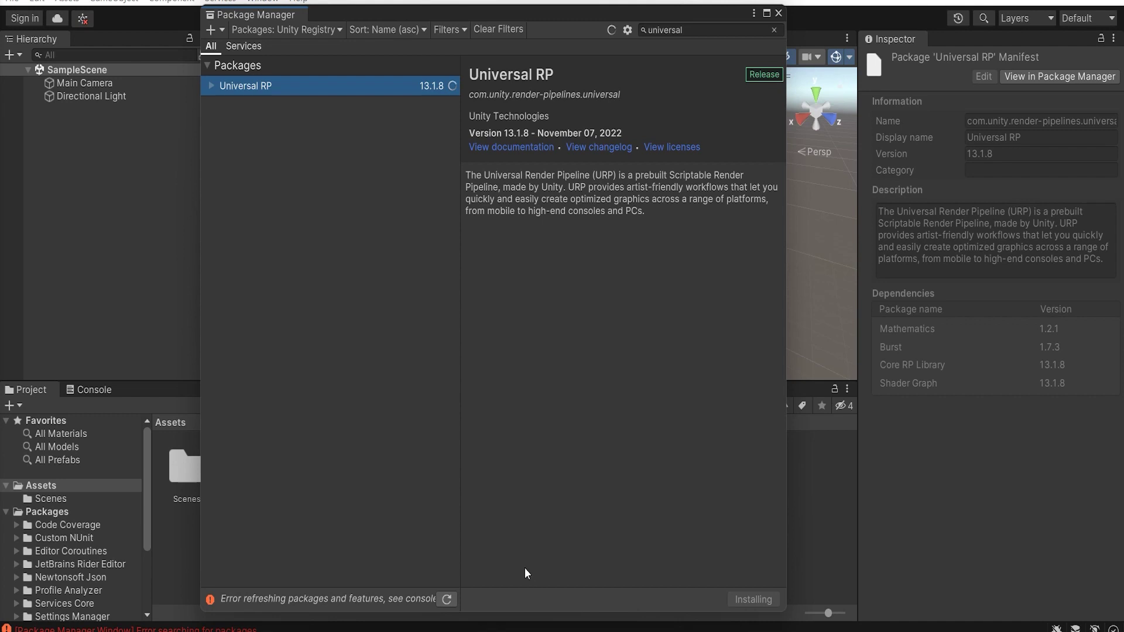
{"action": "left_click", "coordinate": [445, 599]}
{"action": "left_click", "coordinate": [214, 85]}
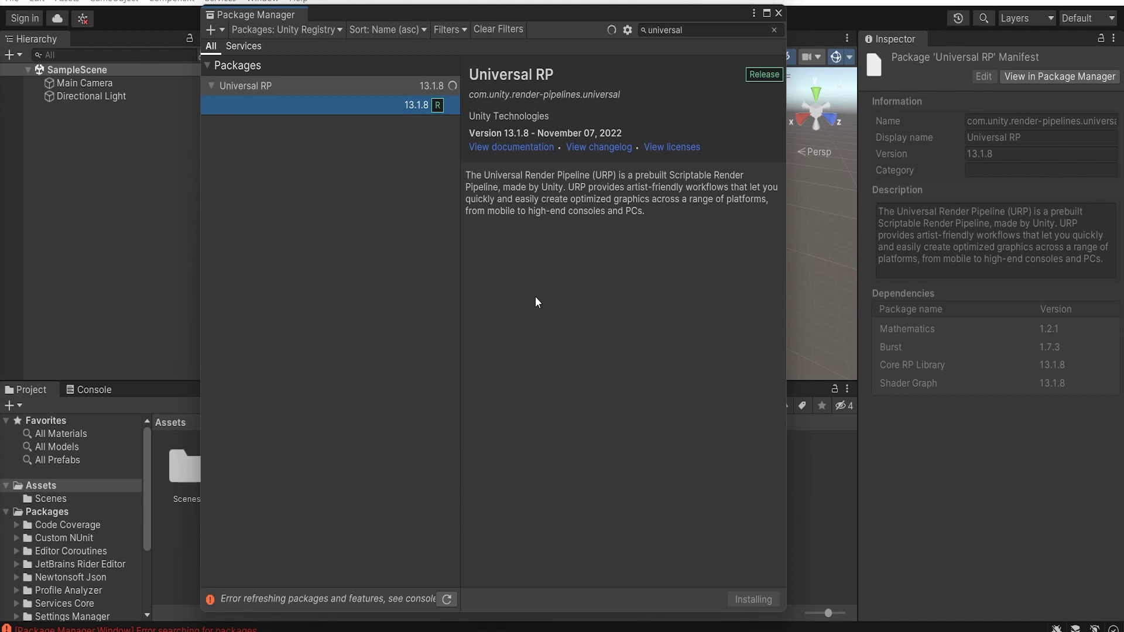
{"action": "left_click", "coordinate": [212, 86]}
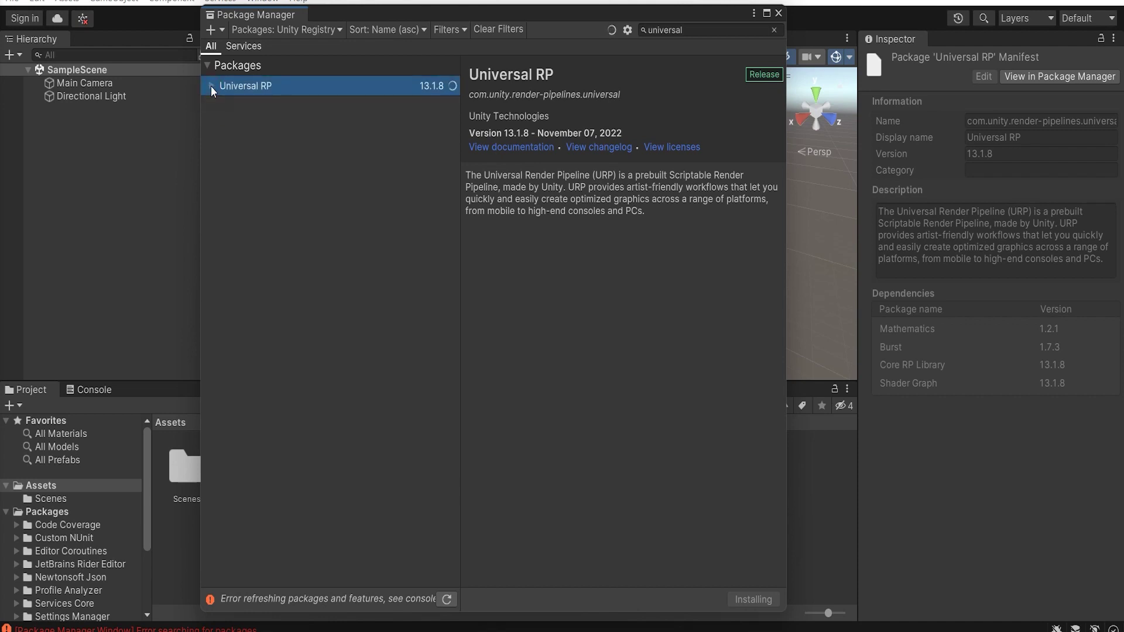
{"action": "left_click", "coordinate": [210, 86]}
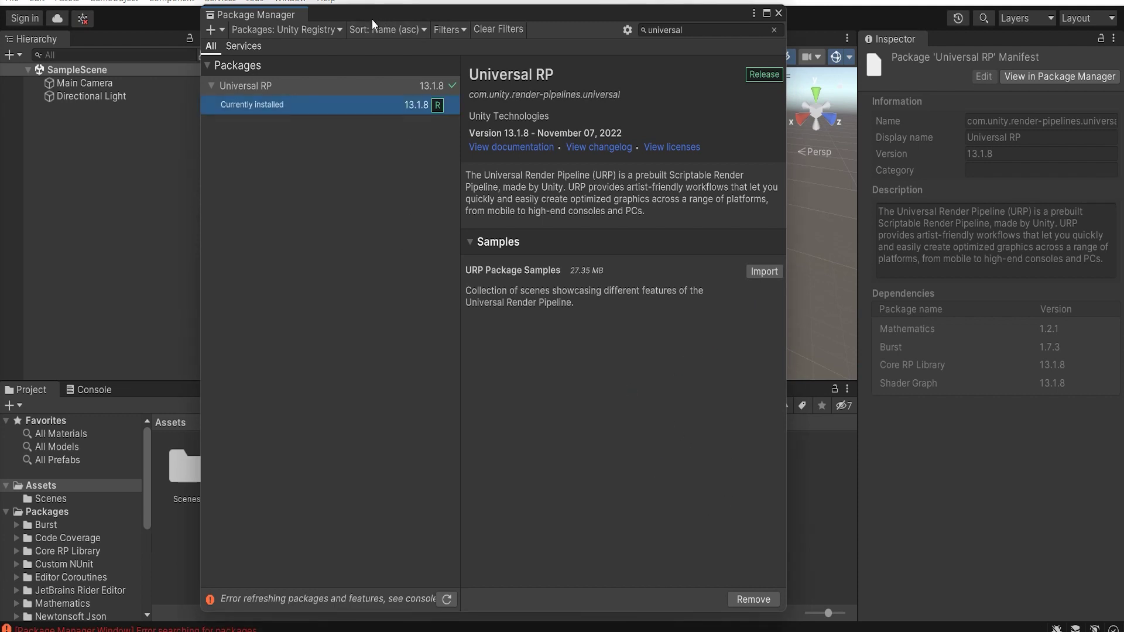
- Move the Package Manager aside, browse to the Scenes folder, then refocus the Package Manager
{"action": "left_click_drag", "start_coordinate": [421, 19], "coordinate": [738, 36]}
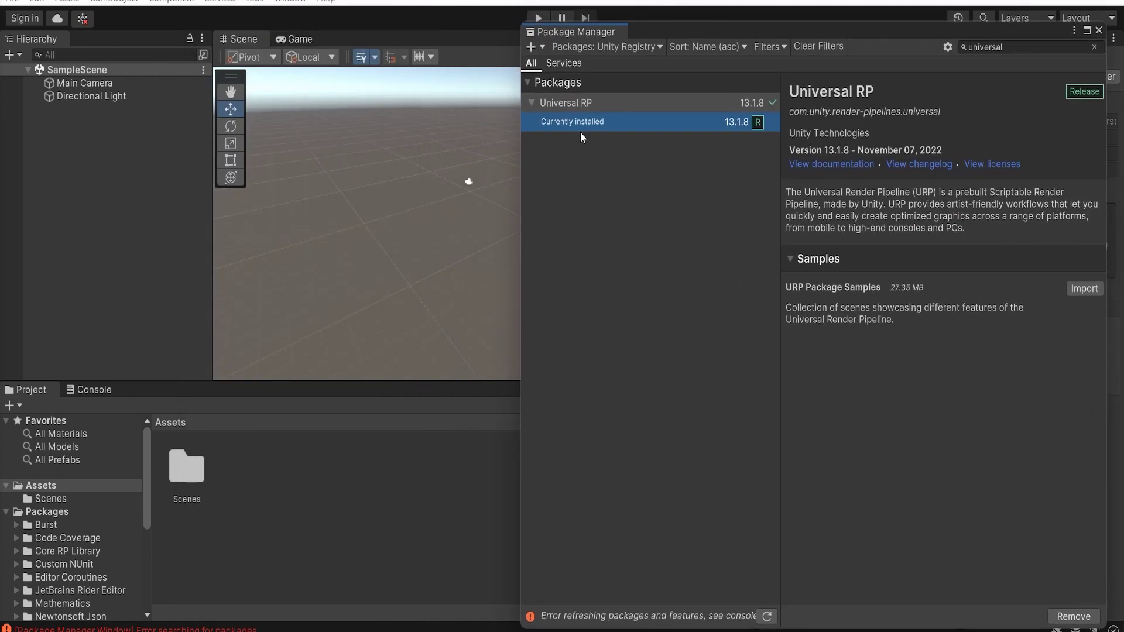
{"action": "left_click", "coordinate": [52, 499]}
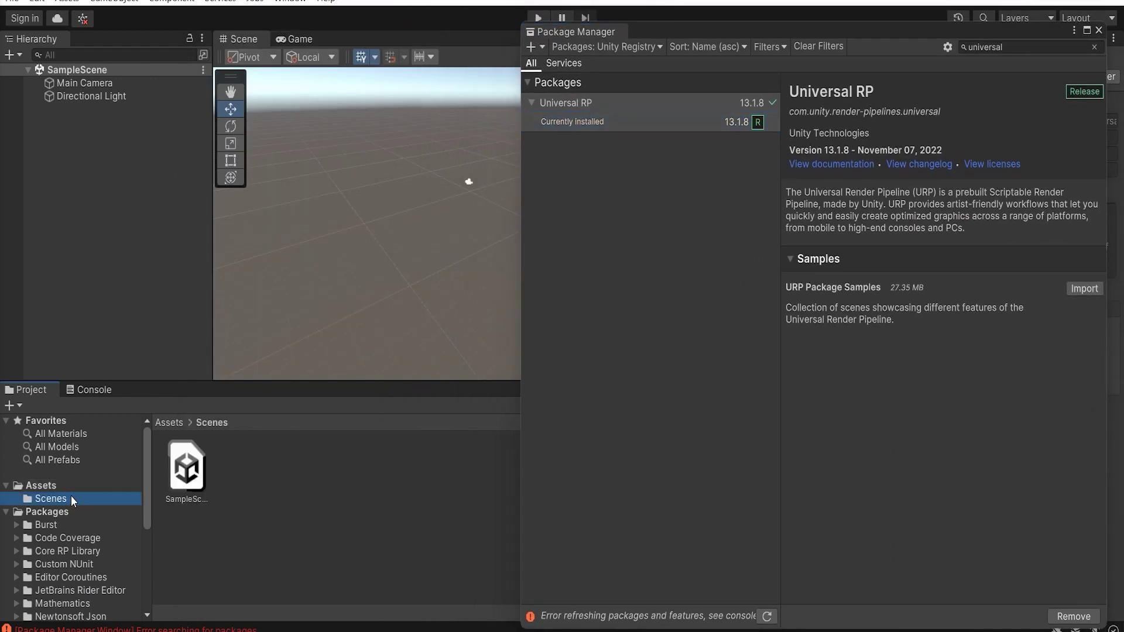
{"action": "left_click", "coordinate": [41, 485]}
{"action": "left_click", "coordinate": [64, 502]}
{"action": "scroll", "coordinate": [70, 581], "scroll_direction": "down", "scroll_amount": 5}
{"action": "scroll", "coordinate": [70, 581], "scroll_direction": "up", "scroll_amount": 5}
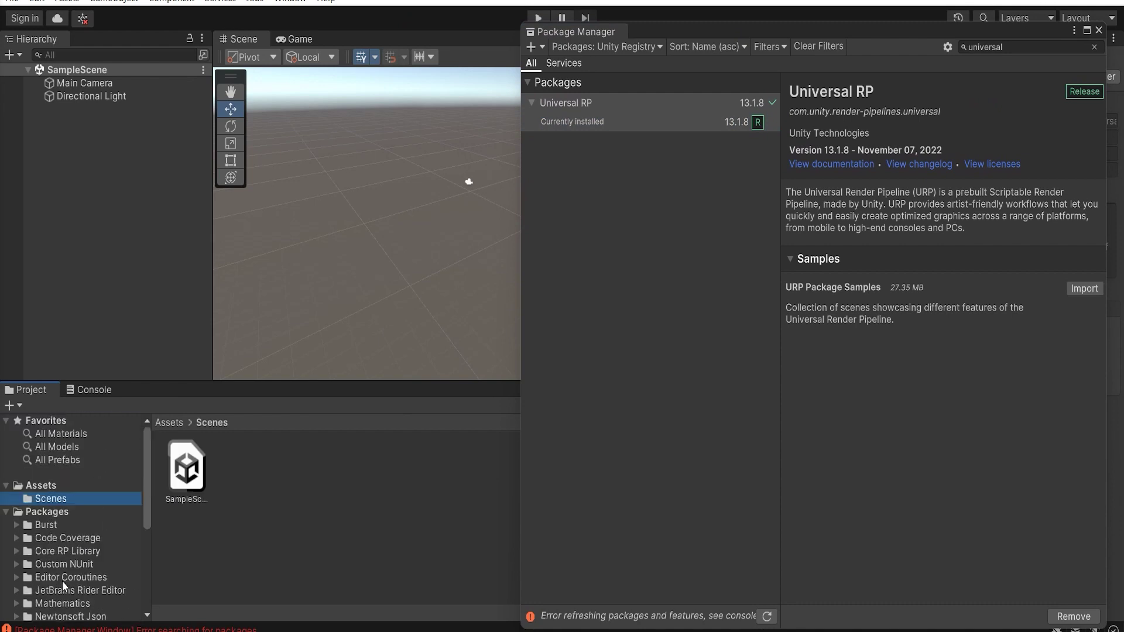
{"action": "left_click", "coordinate": [657, 26]}
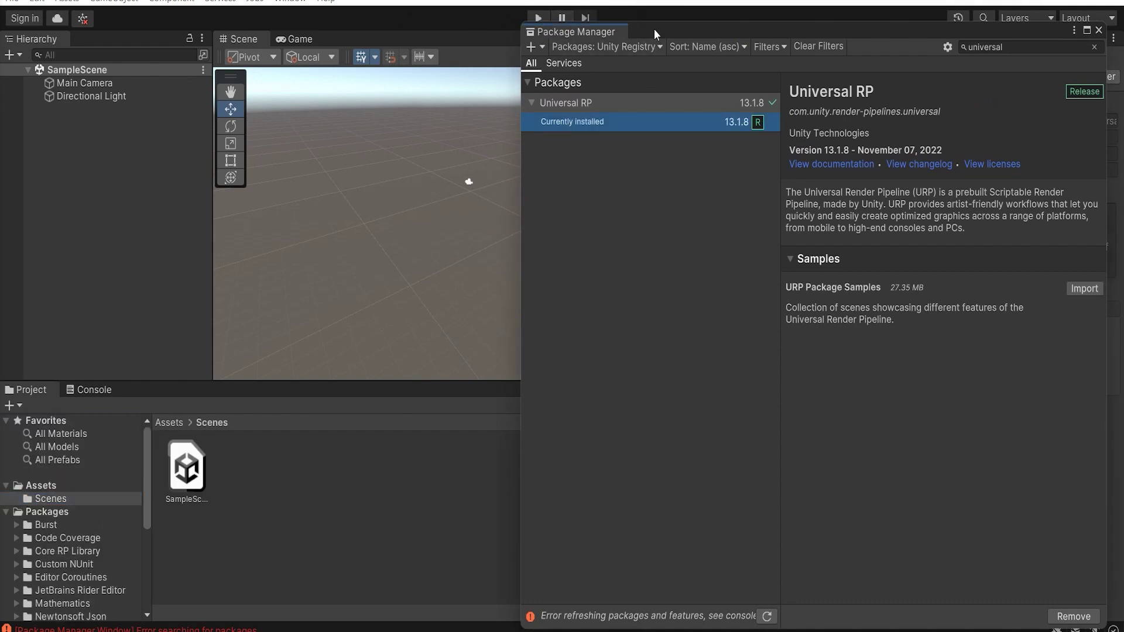
- Float the Package Manager, import the URP Package Samples, and close the window
{"action": "left_click_drag", "start_coordinate": [654, 29], "coordinate": [527, 9]}
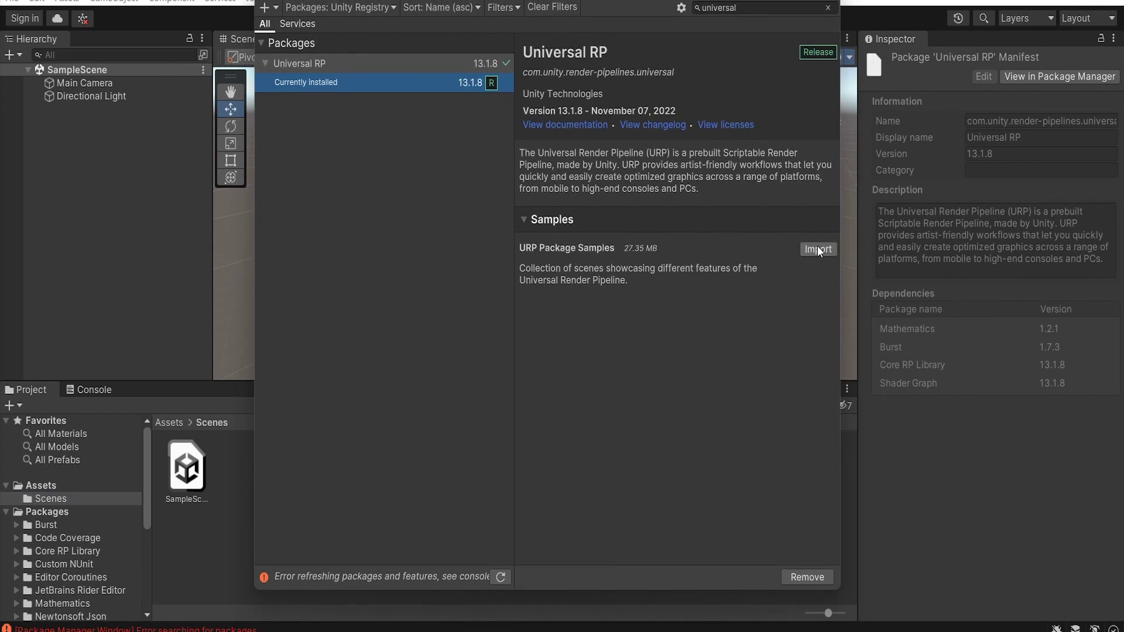
{"action": "left_click", "coordinate": [817, 249]}
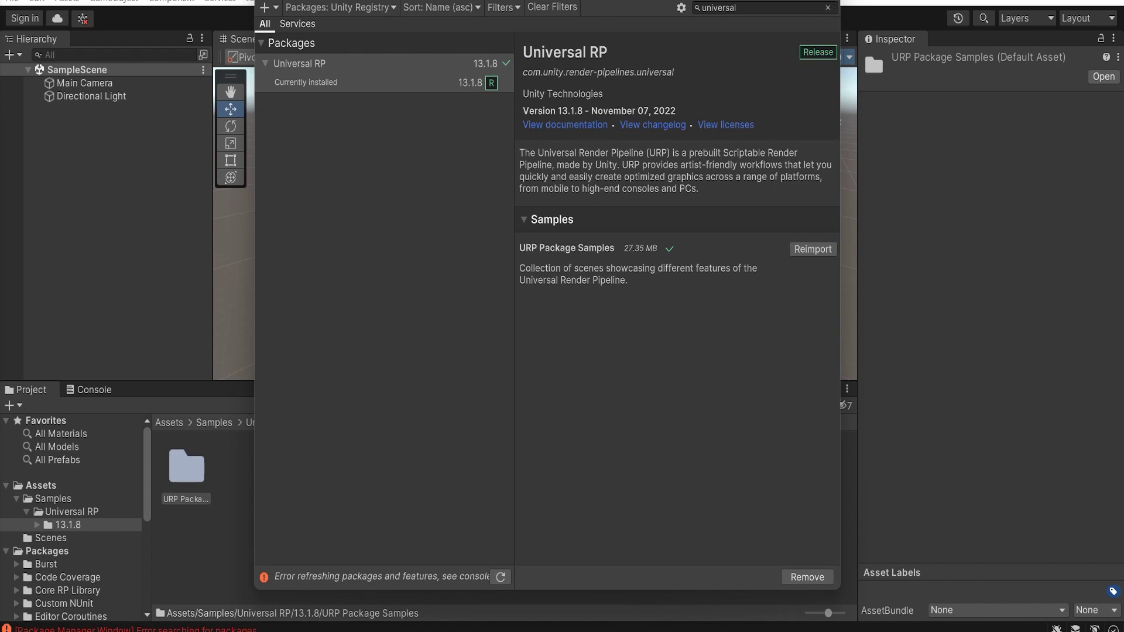
{"action": "left_click", "coordinate": [827, 7]}
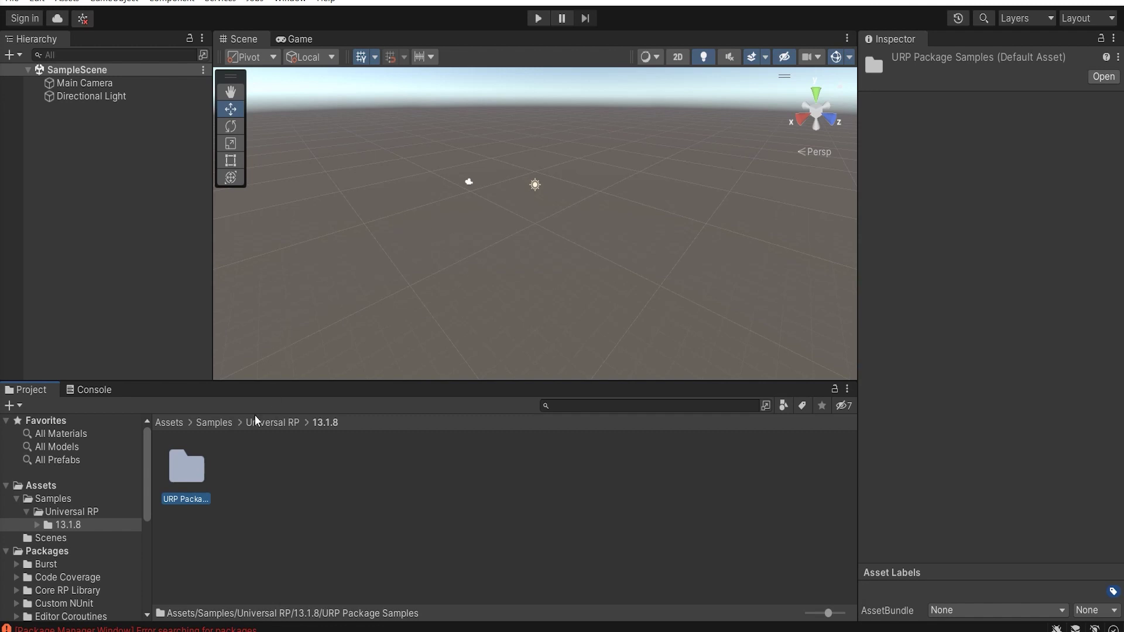
{"action": "mouse_move", "coordinate": [91, 96]}
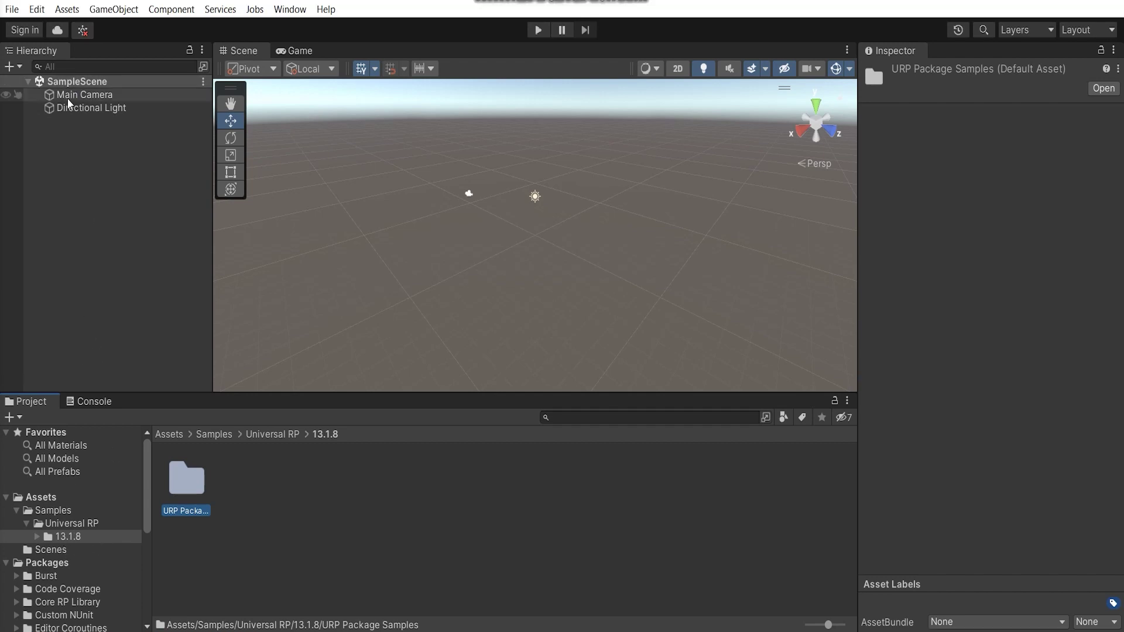
{"action": "left_click", "coordinate": [12, 9]}
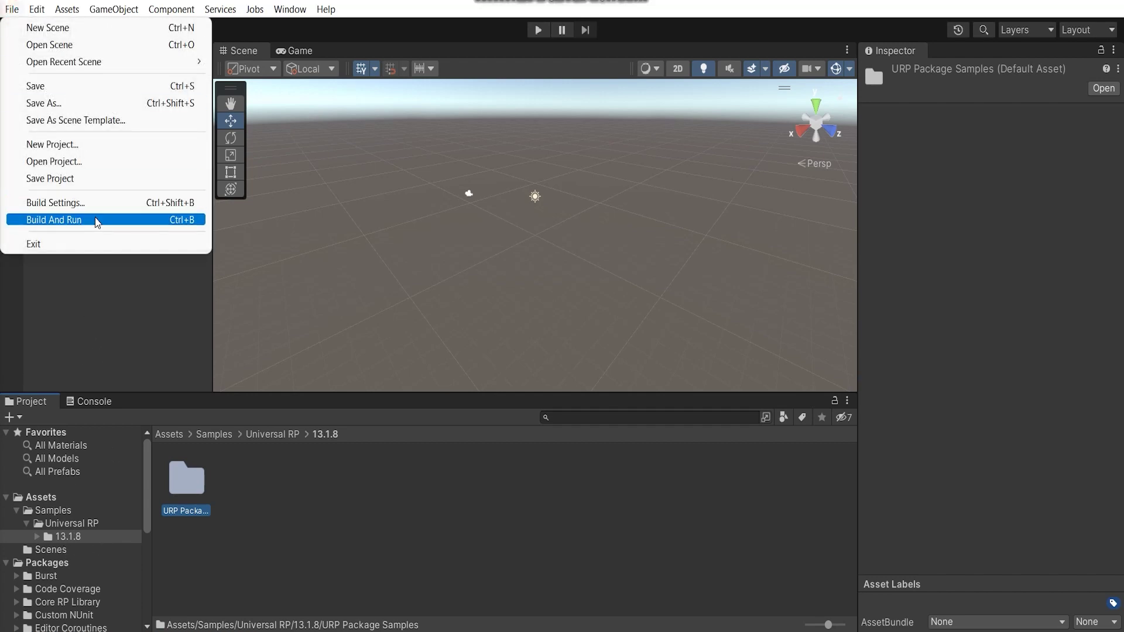
{"action": "left_click", "coordinate": [54, 202]}
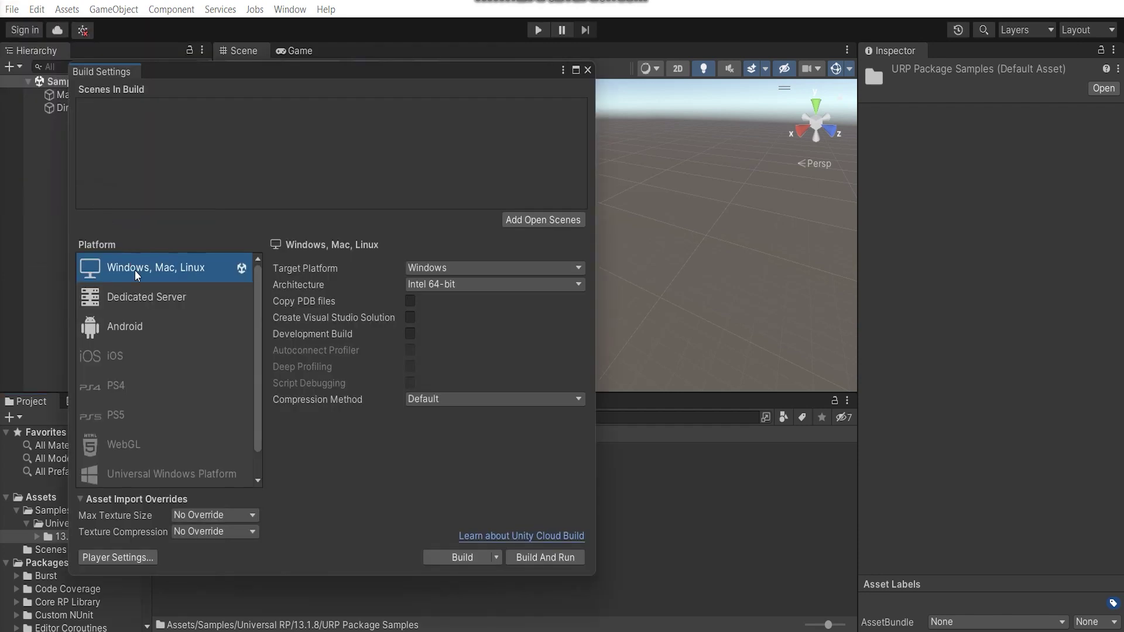
{"action": "left_click", "coordinate": [117, 557]}
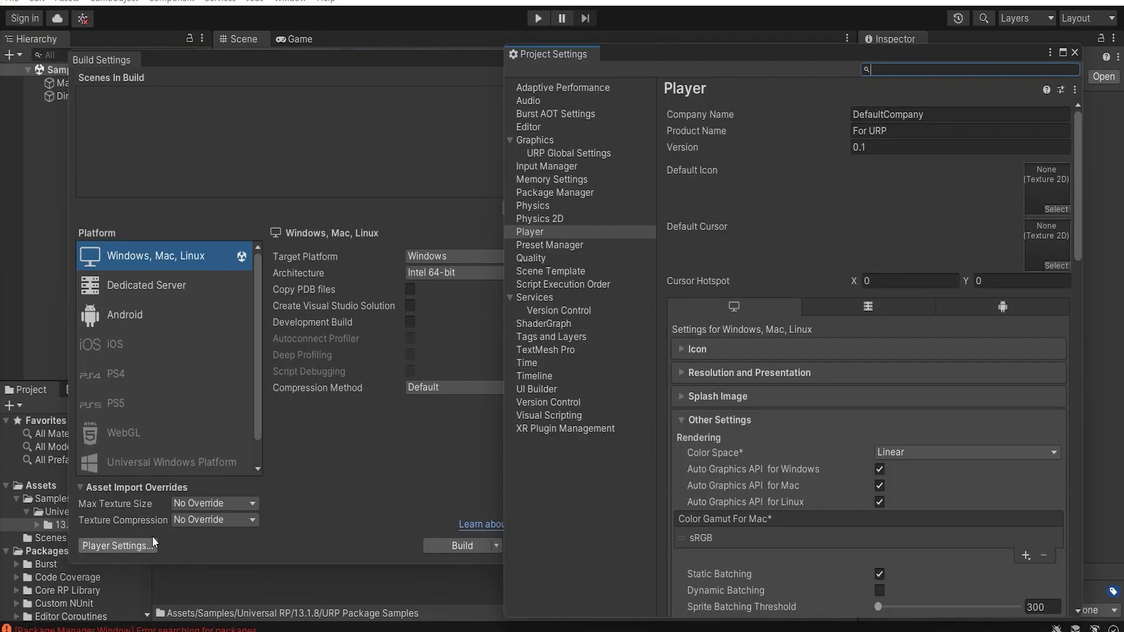
{"action": "left_click", "coordinate": [547, 140]}
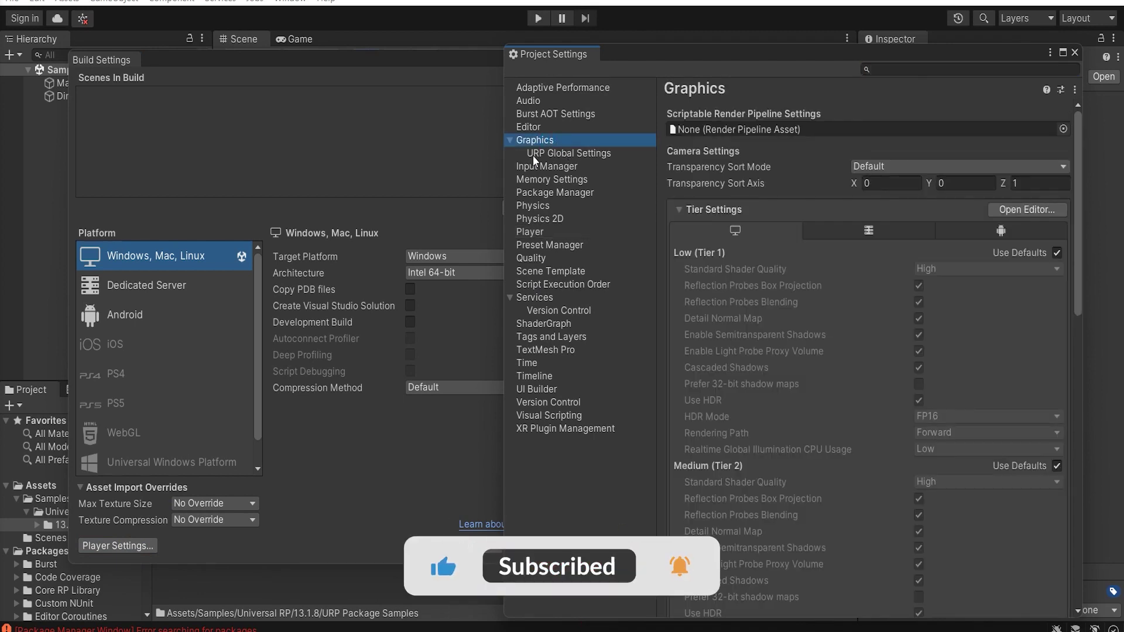
{"action": "left_click", "coordinate": [533, 156]}
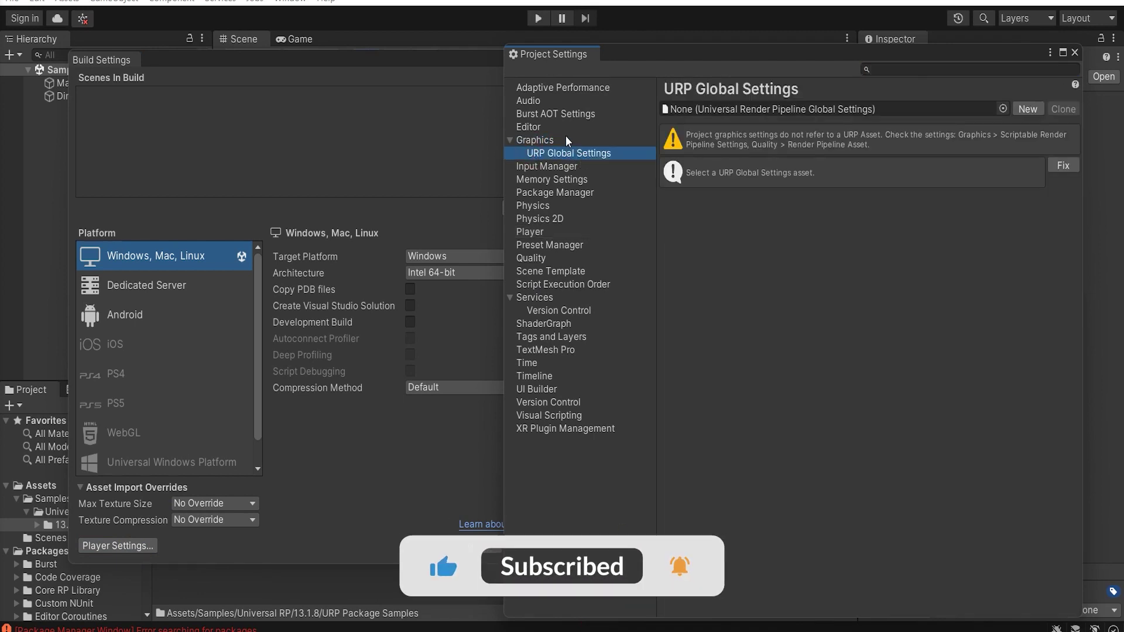
{"action": "left_click", "coordinate": [565, 139]}
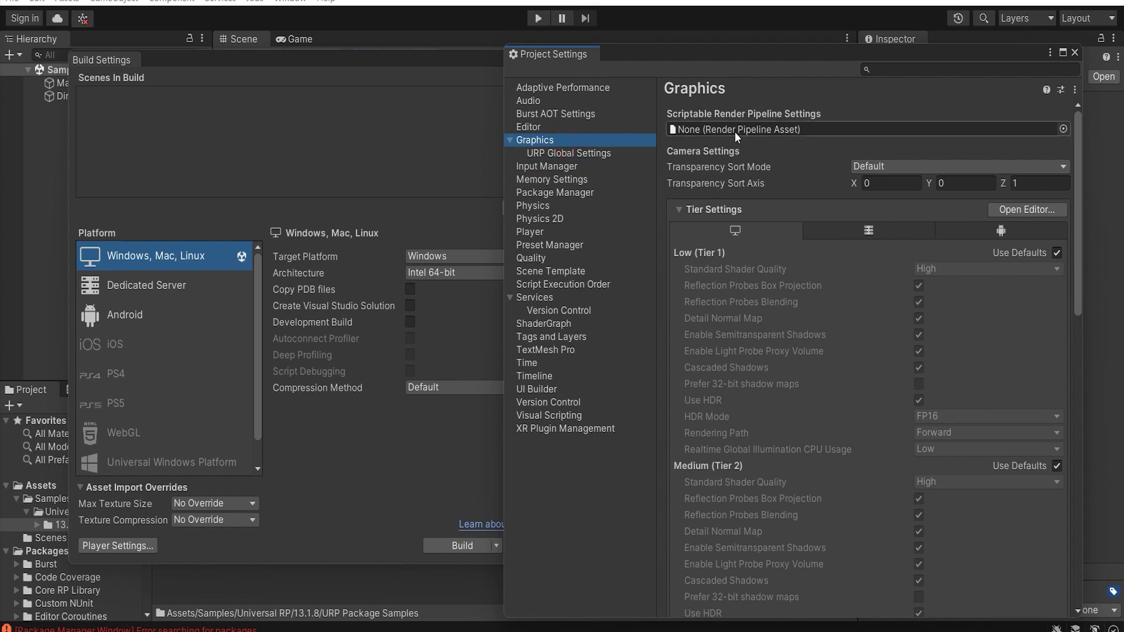
{"action": "left_click", "coordinate": [589, 154]}
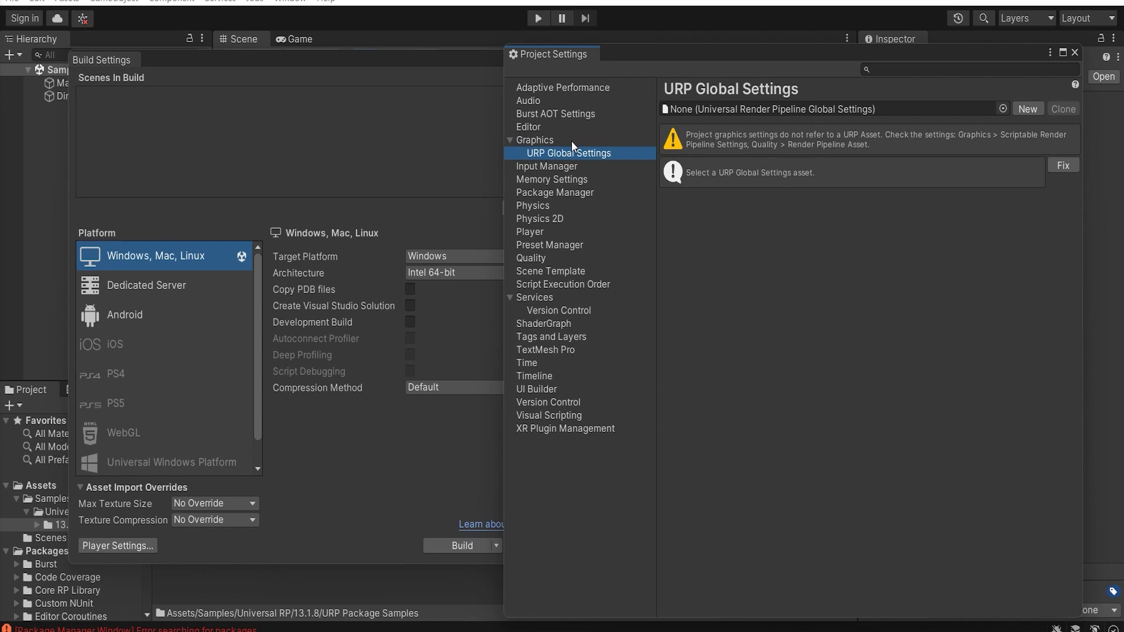
{"action": "left_click", "coordinate": [571, 141]}
{"action": "left_click", "coordinate": [575, 155]}
{"action": "left_click", "coordinate": [1077, 55]}
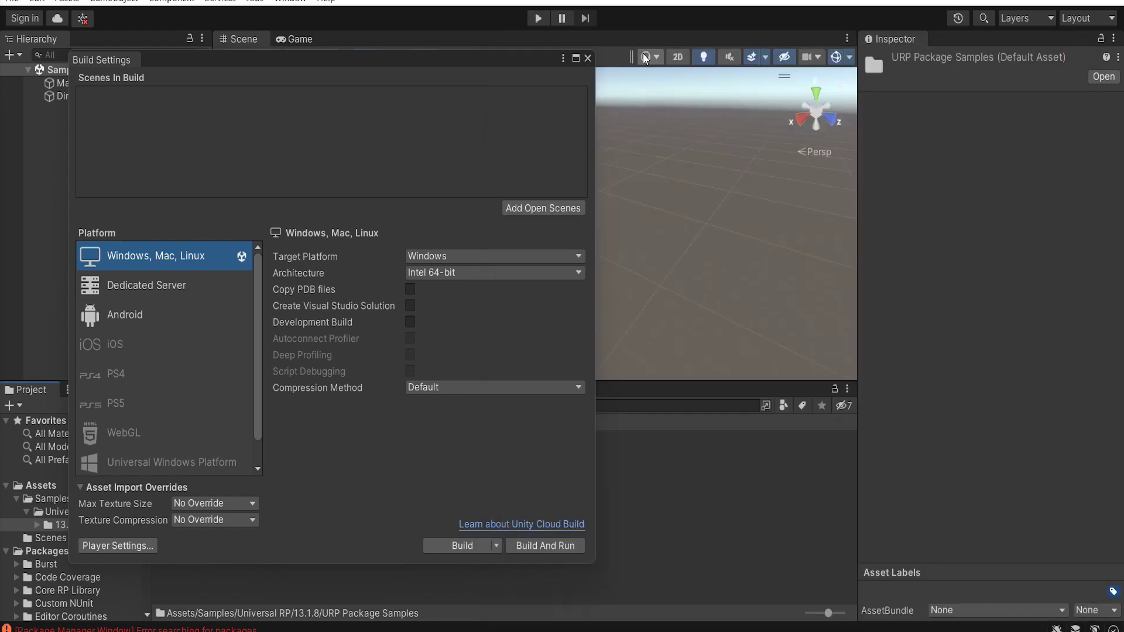
{"action": "left_click", "coordinate": [587, 57]}
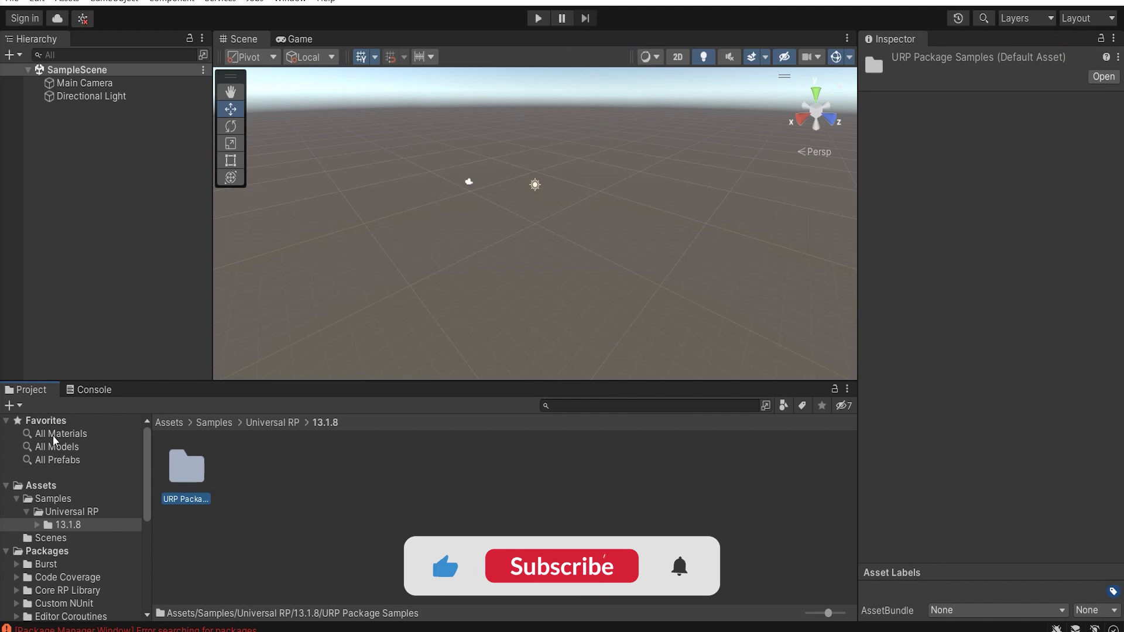
{"action": "left_click", "coordinate": [13, 405]}
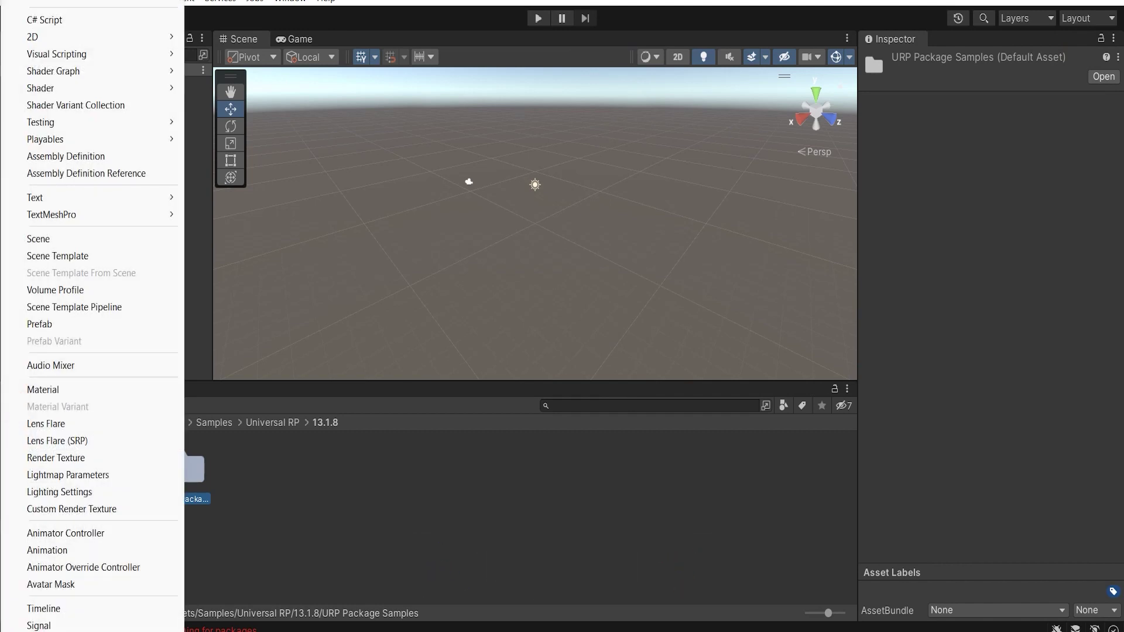
{"action": "scroll", "coordinate": [96, 351], "scroll_direction": "down", "scroll_amount": 9}
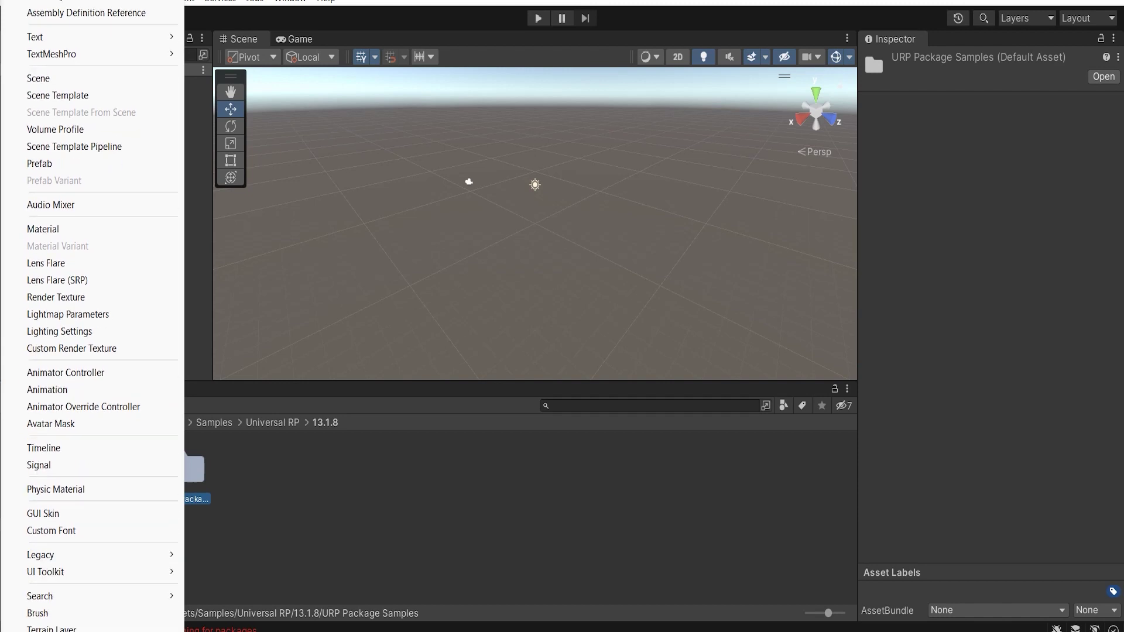
{"action": "scroll", "coordinate": [98, 351], "scroll_direction": "down", "scroll_amount": 1}
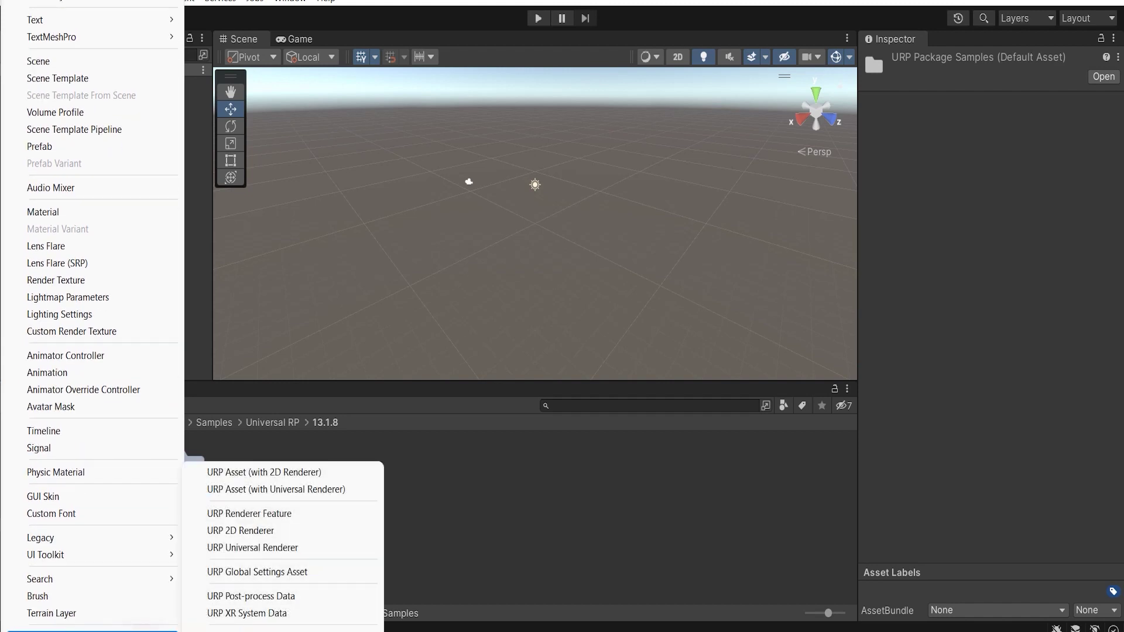
{"action": "mouse_move", "coordinate": [93, 630]}
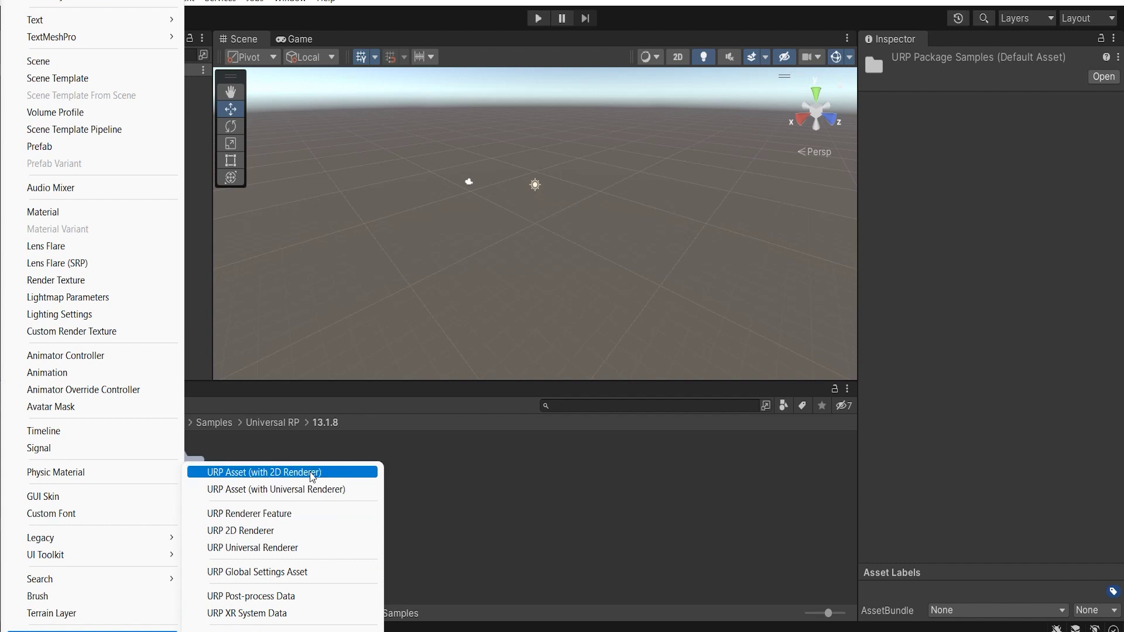
{"action": "left_click", "coordinate": [390, 418]}
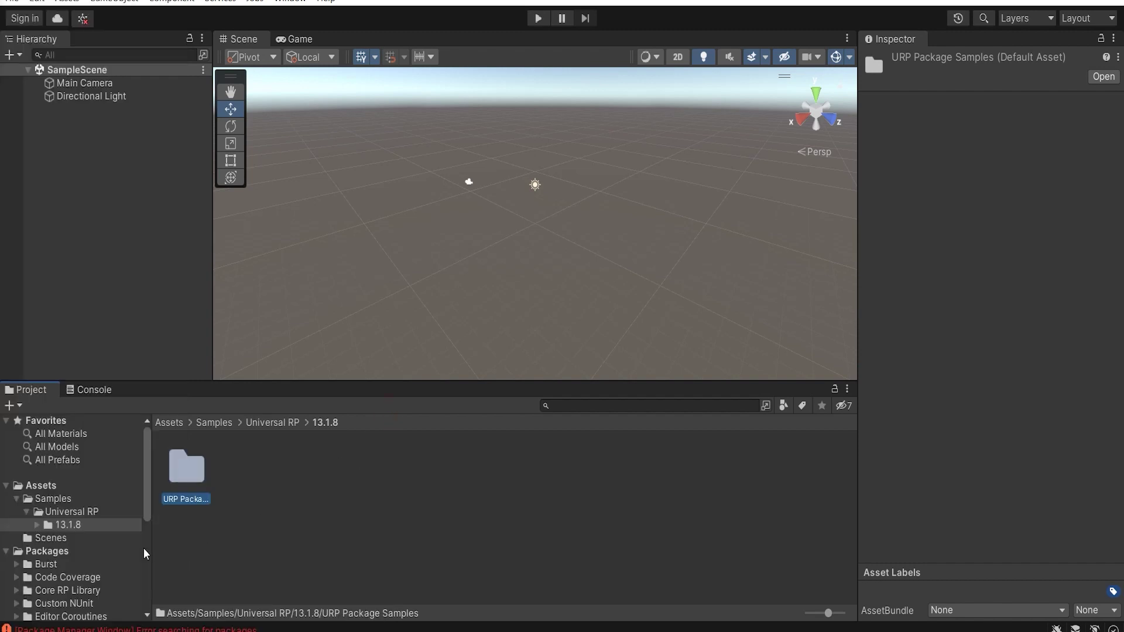
- Go from Samples up to Assets, then open the Scenes folder holding SampleScene
{"action": "left_click", "coordinate": [53, 499]}
{"action": "left_click", "coordinate": [42, 485]}
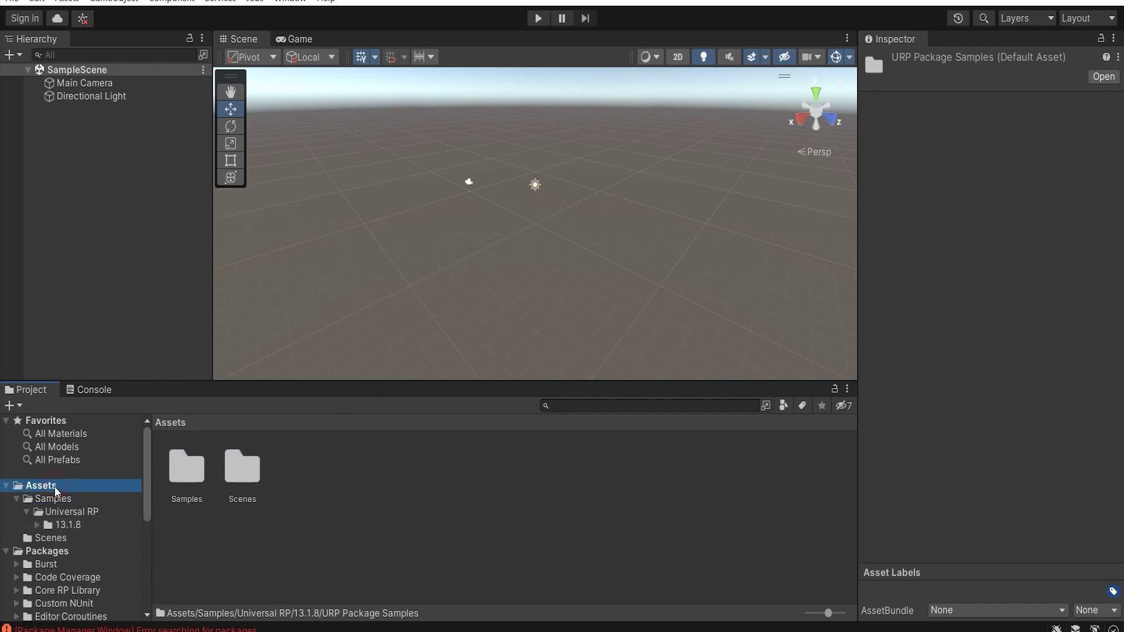
{"action": "double_click", "coordinate": [248, 471]}
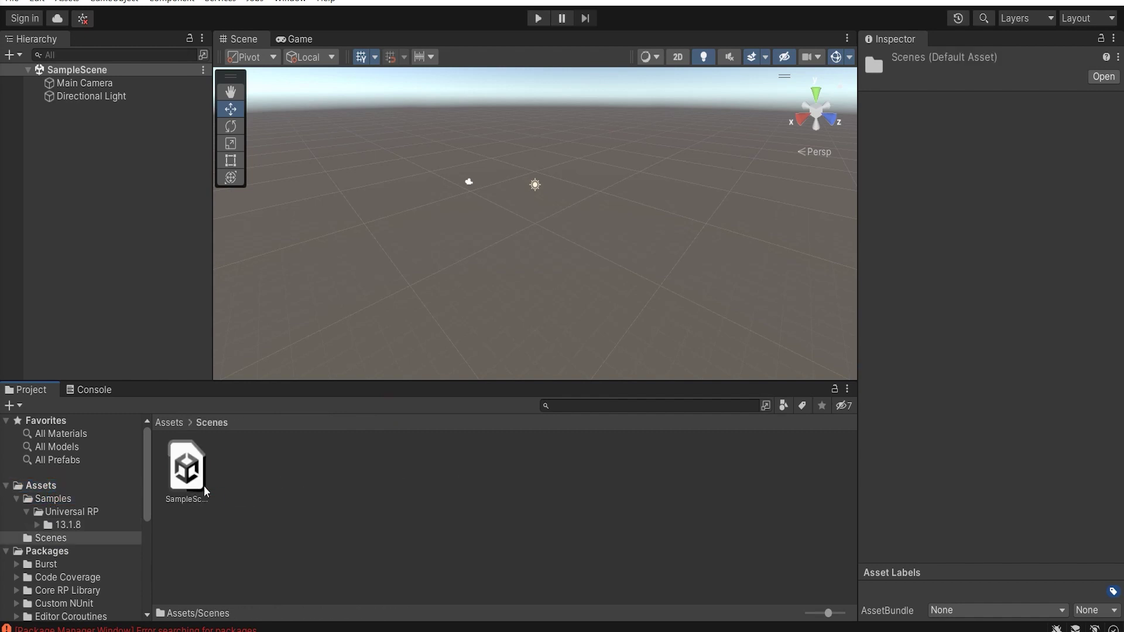